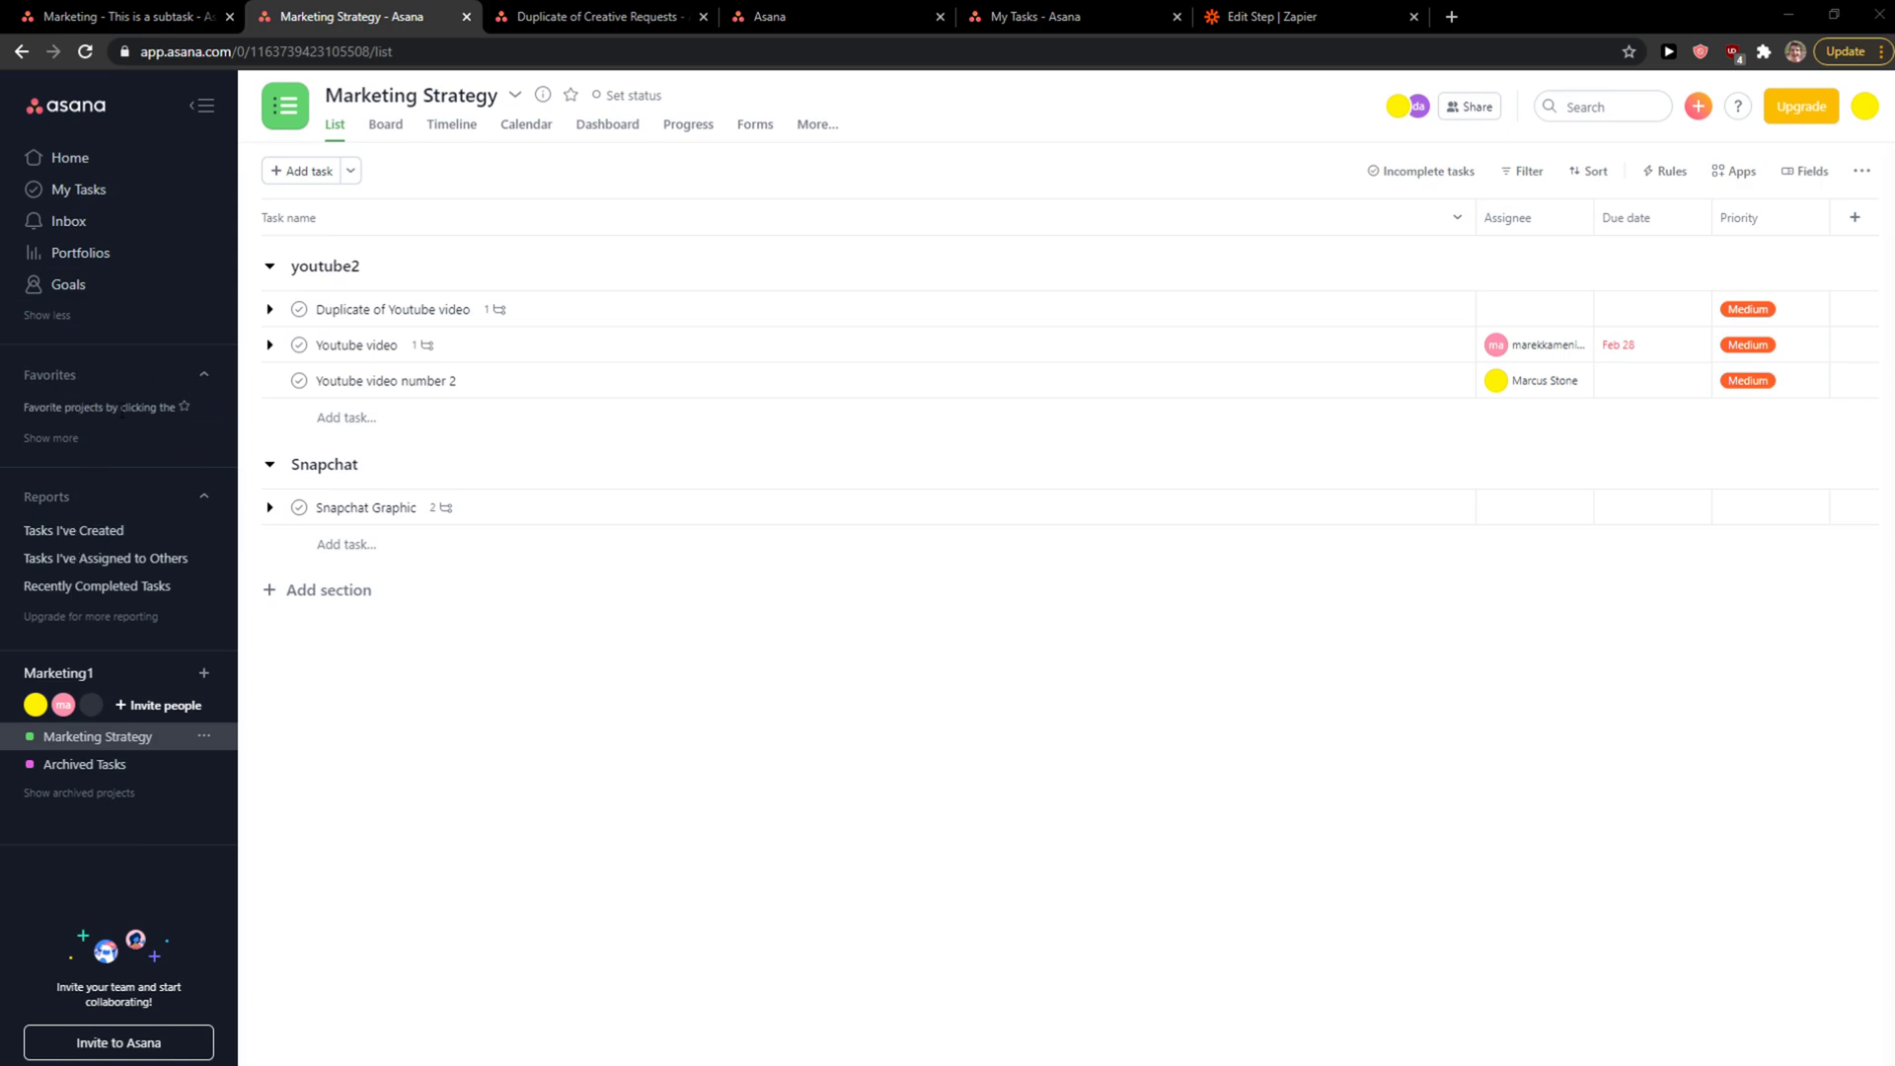
Step: Expand Favorites and open Deleted Items to list the 12 deleted creative-request tasks
{"action": "left_click", "coordinate": [39, 438]}
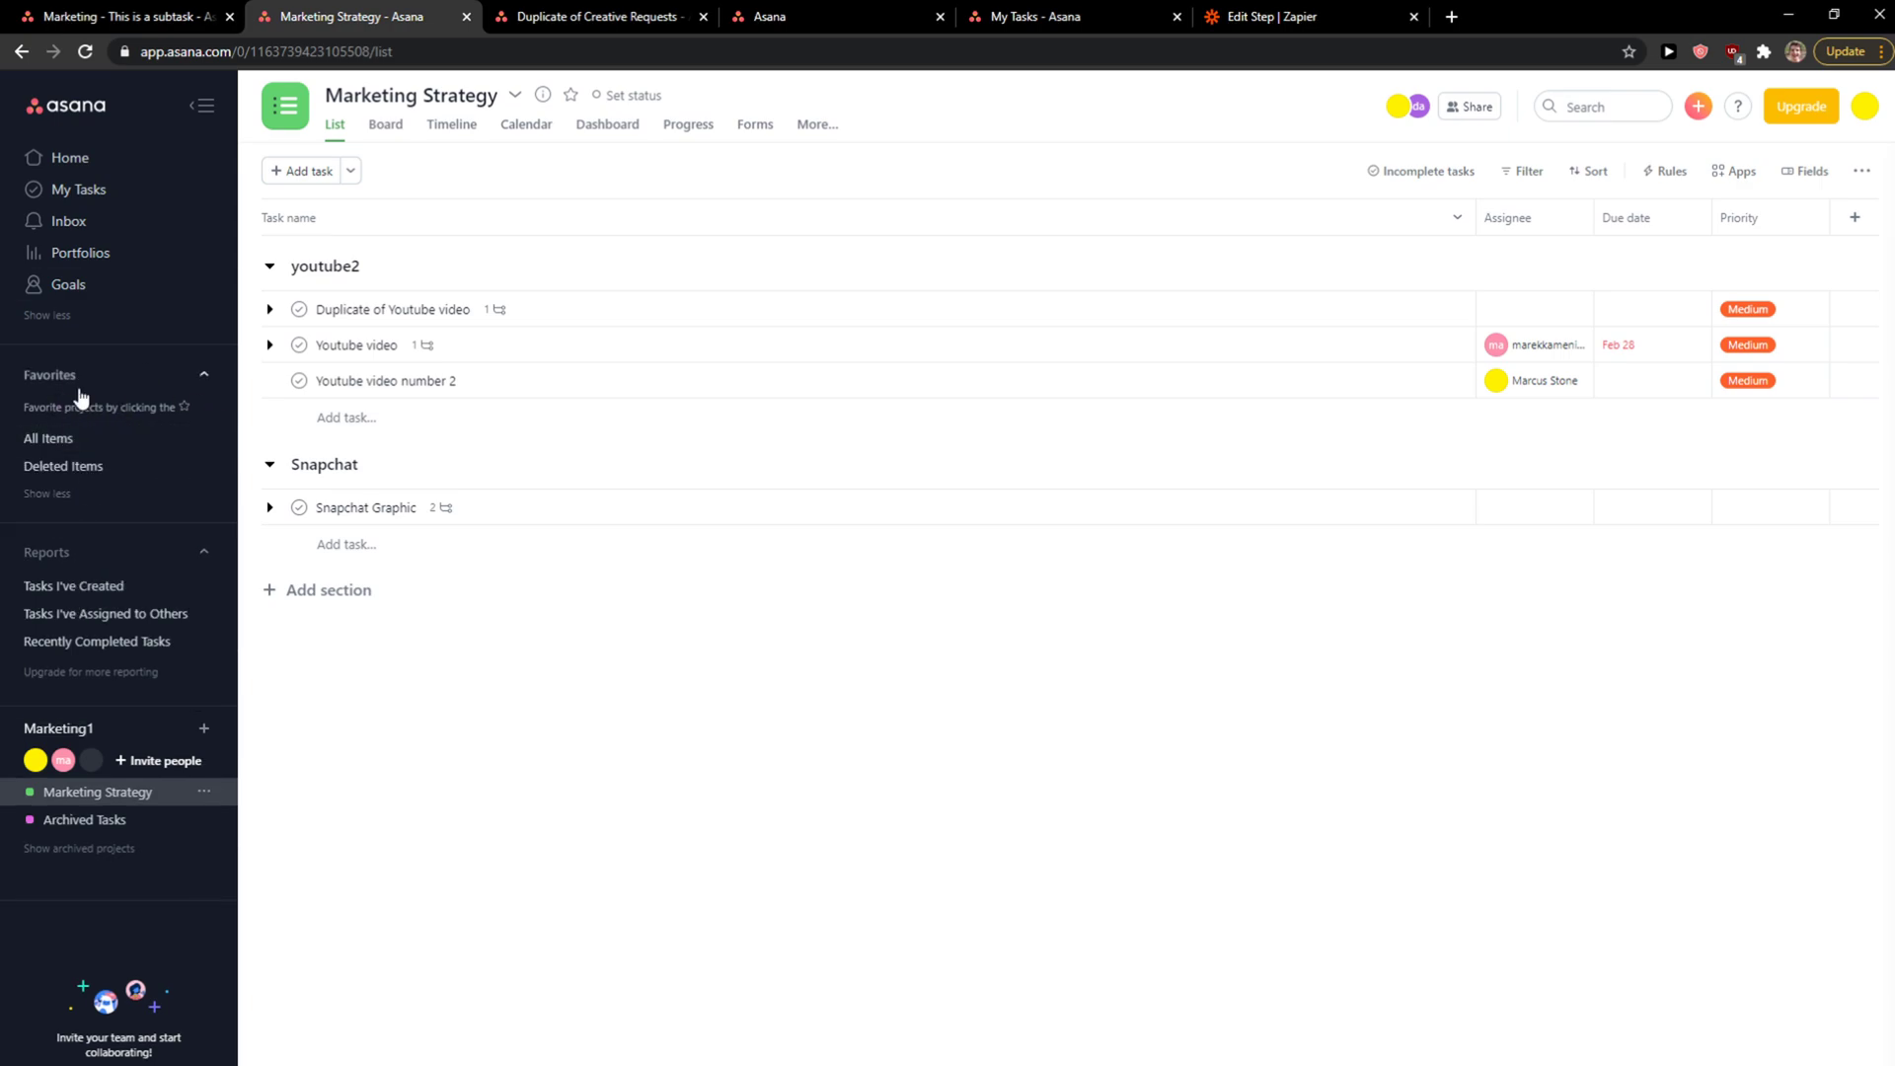
{"action": "left_click", "coordinate": [64, 466]}
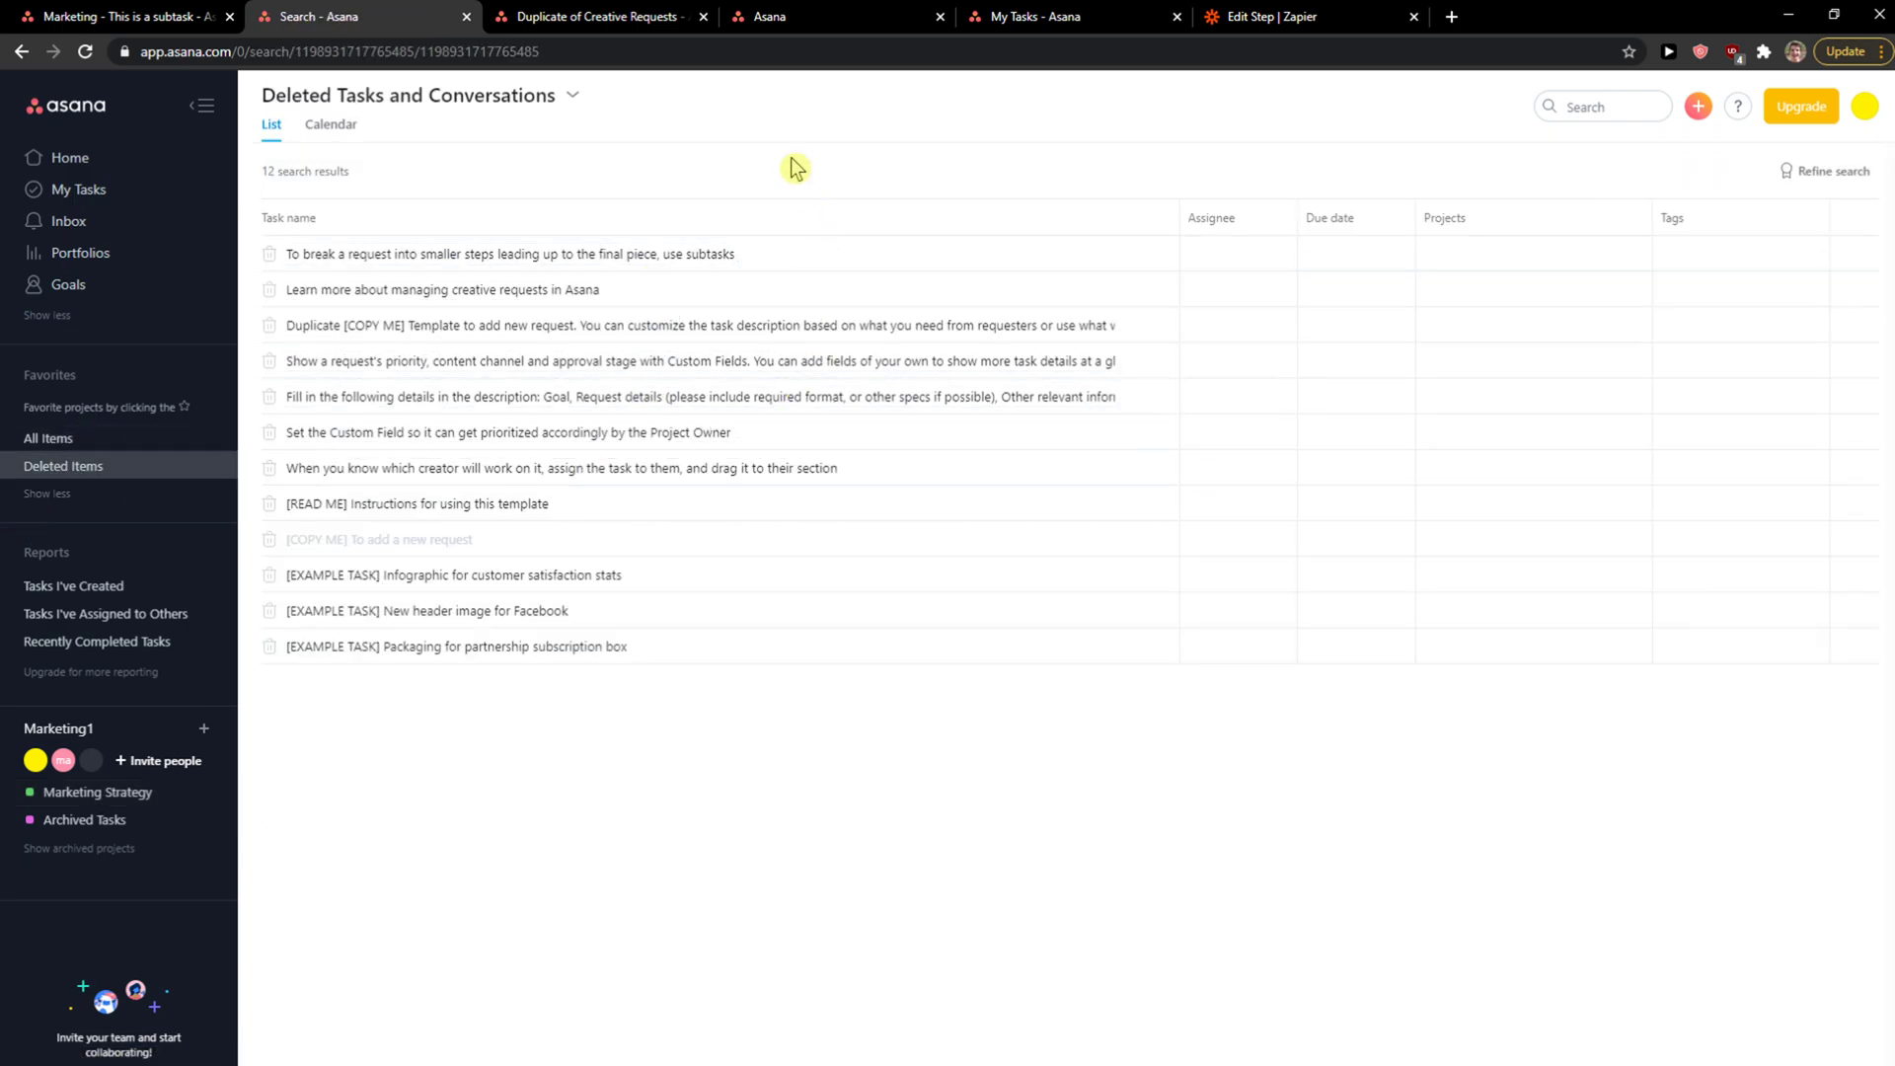
{"action": "mouse_move", "coordinate": [686, 503]}
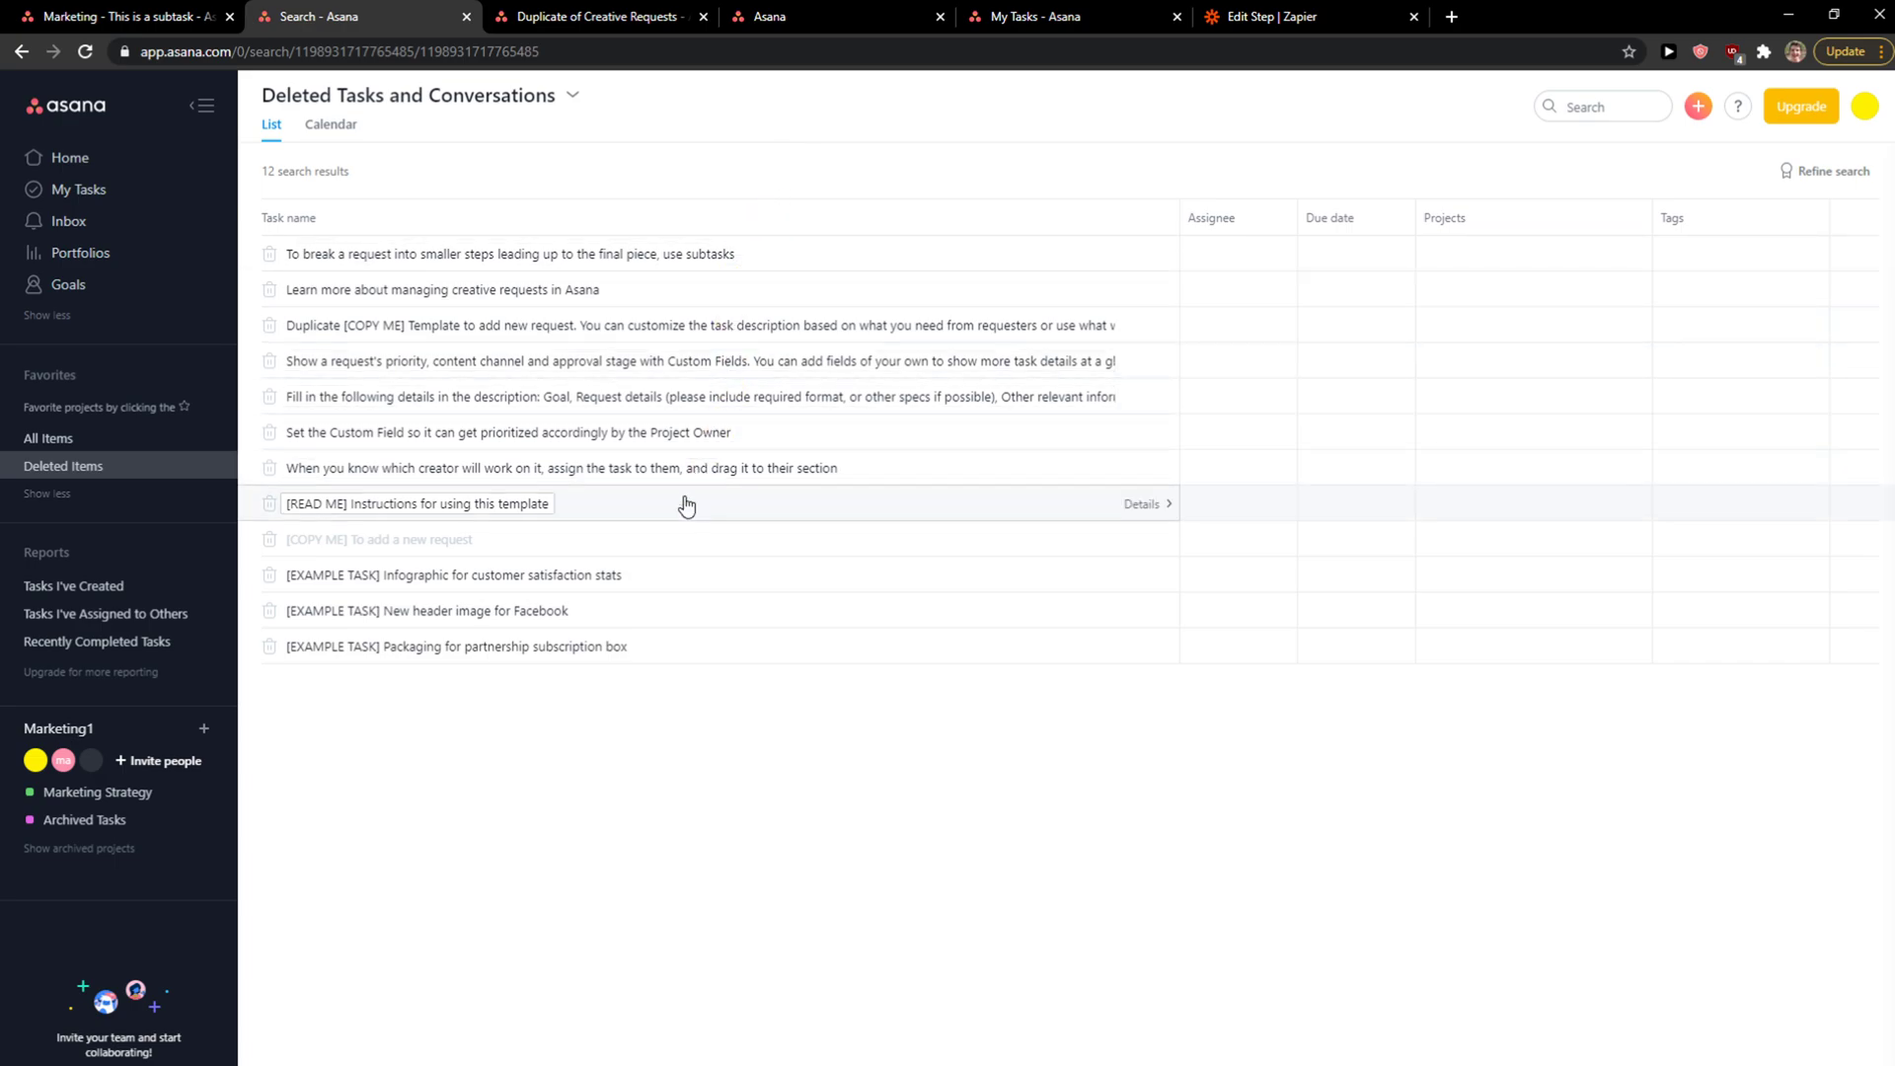
Step: Open the 'Set the Custom Field…' task for the Project Owner and undelete it
{"action": "left_click", "coordinate": [849, 437]}
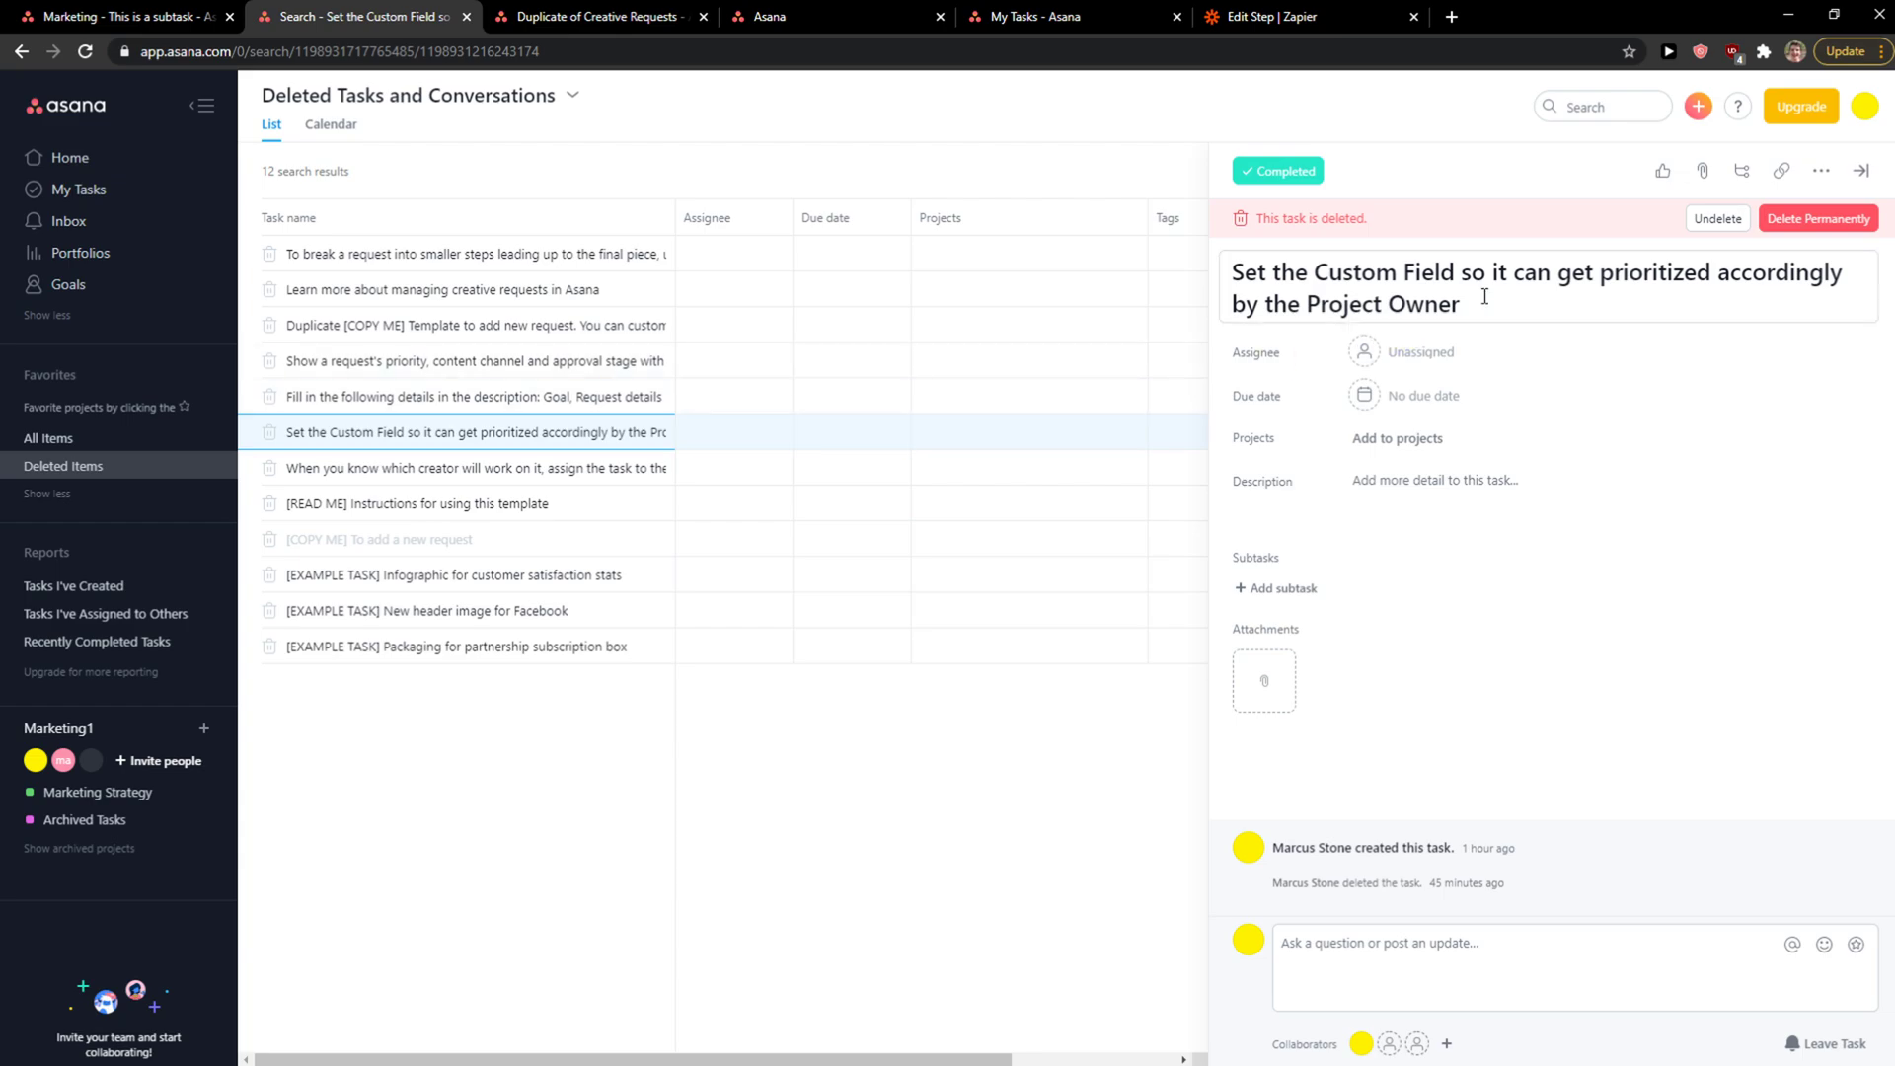
{"action": "left_click", "coordinate": [1718, 217]}
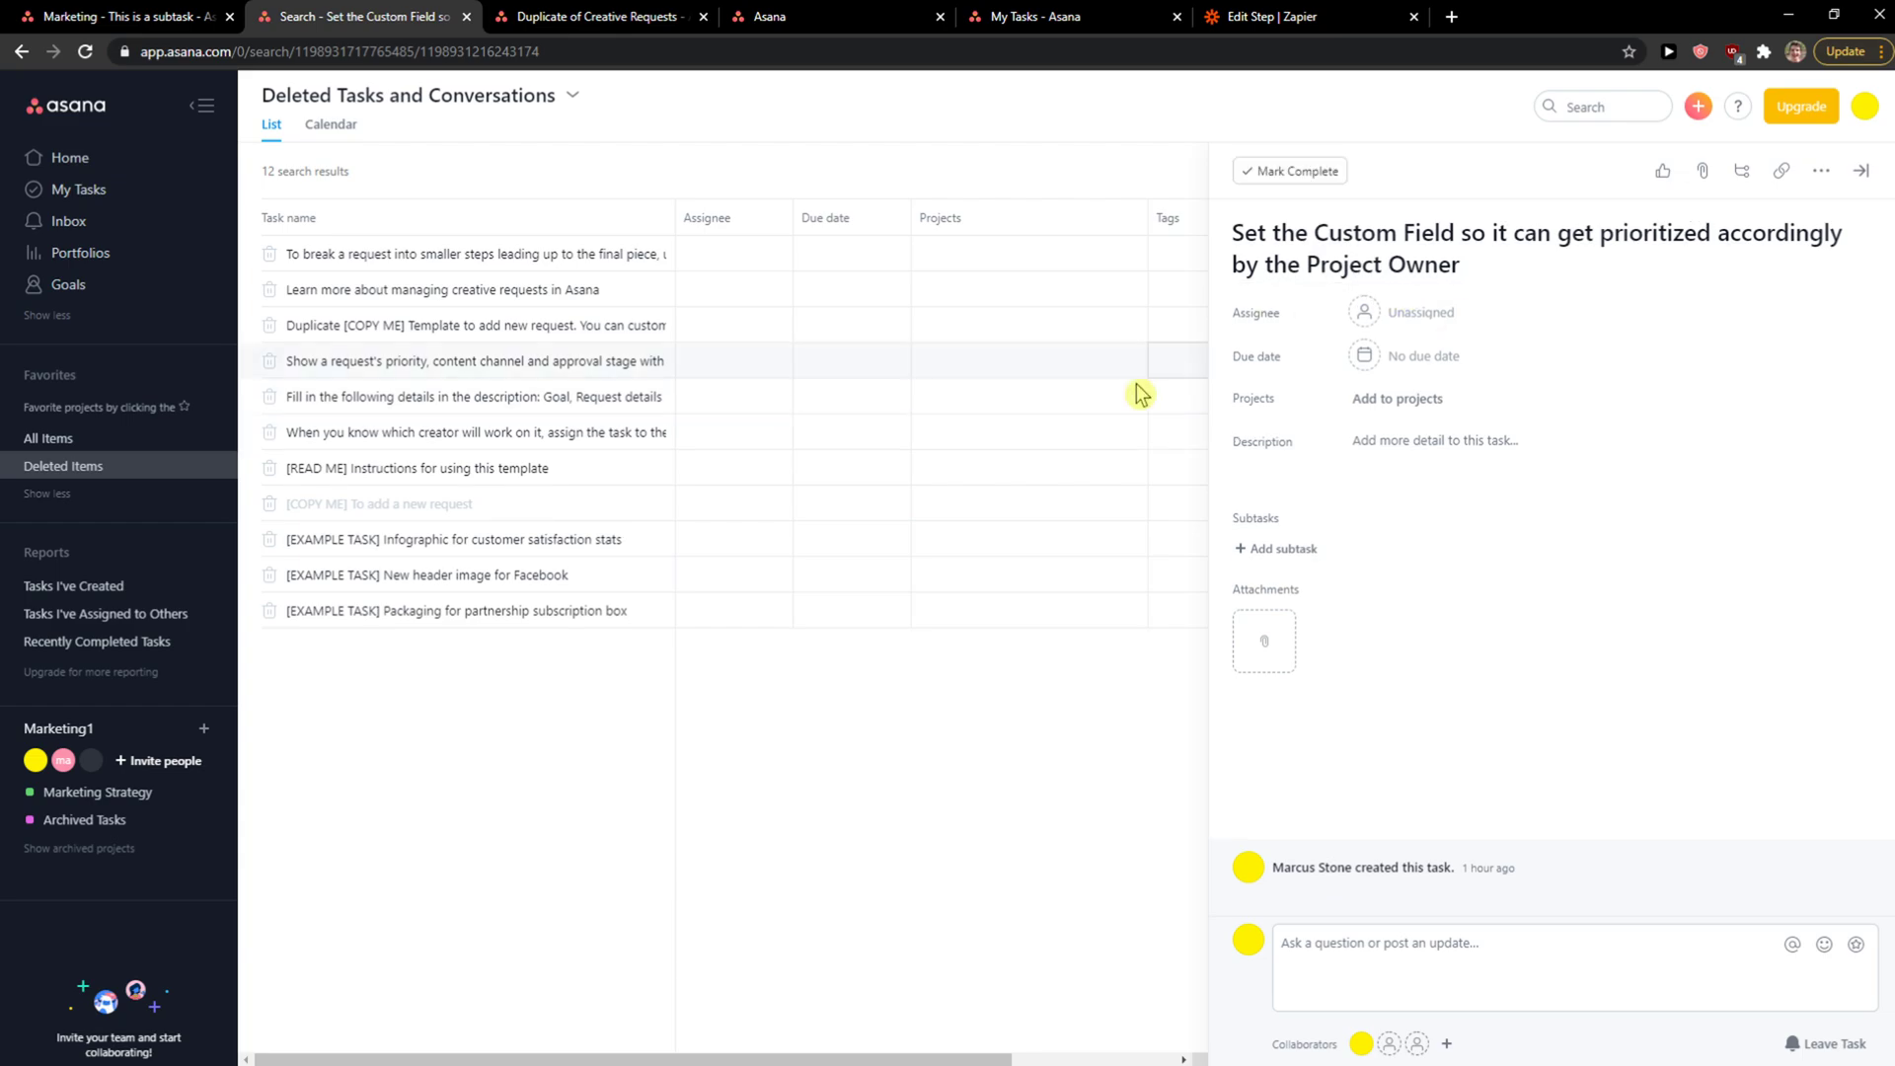